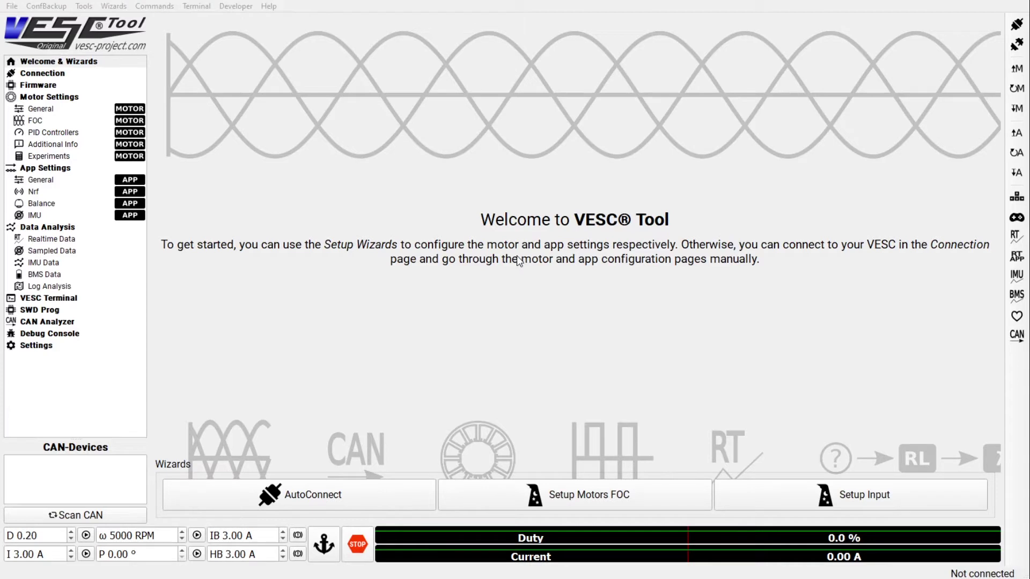
Return to VESC Tool and show Motor Settings General: Motor Type FOC, Hall Sensors port mode.
click(564, 318)
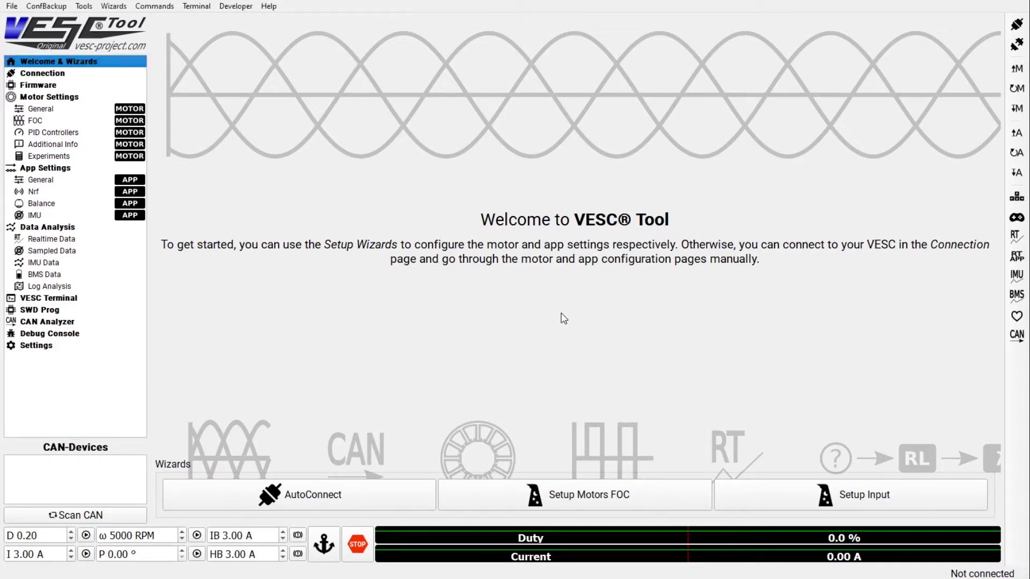
click(48, 109)
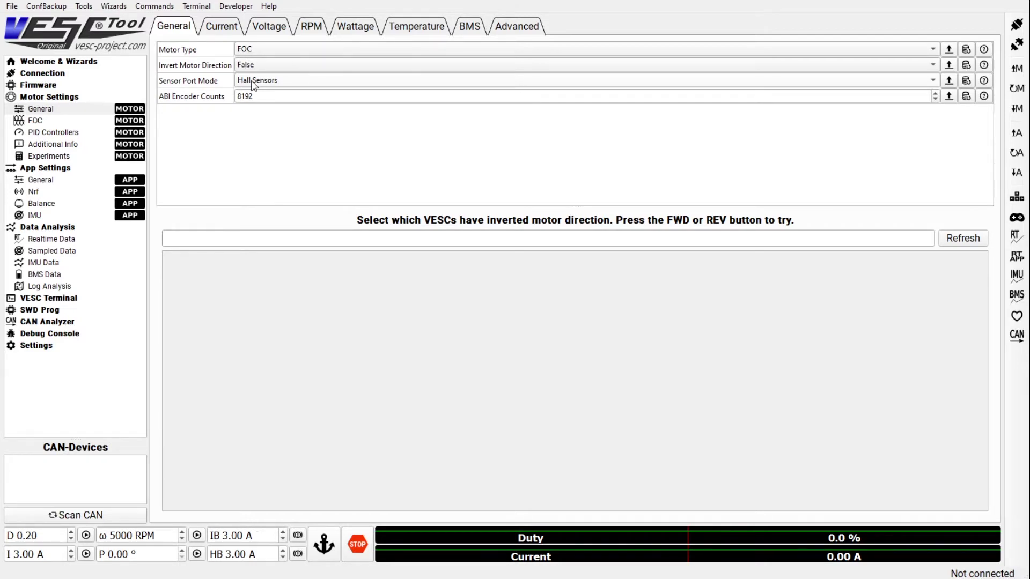
Show the Current tab: Motor Current Max 70 A, Brake -70 A, Battery 40 A.
click(217, 28)
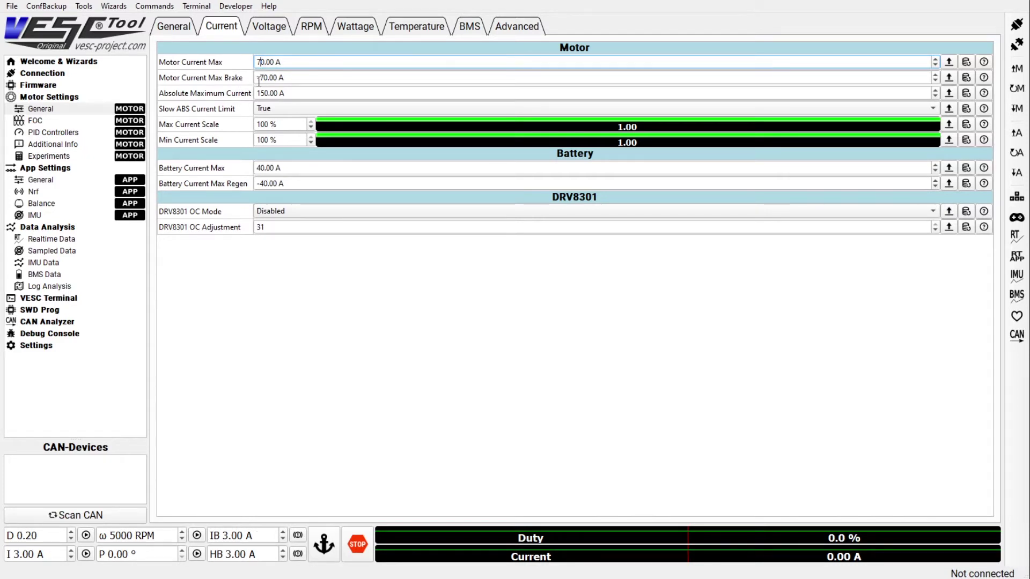
Check Battery Current Max, then view the 38 V / 36 V battery voltage cutoffs.
click(262, 171)
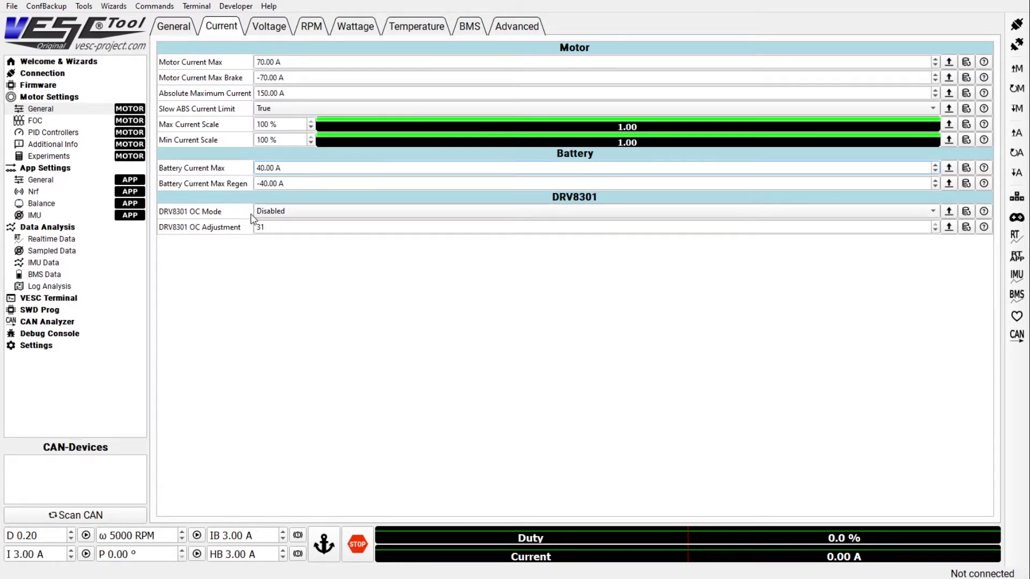
click(265, 28)
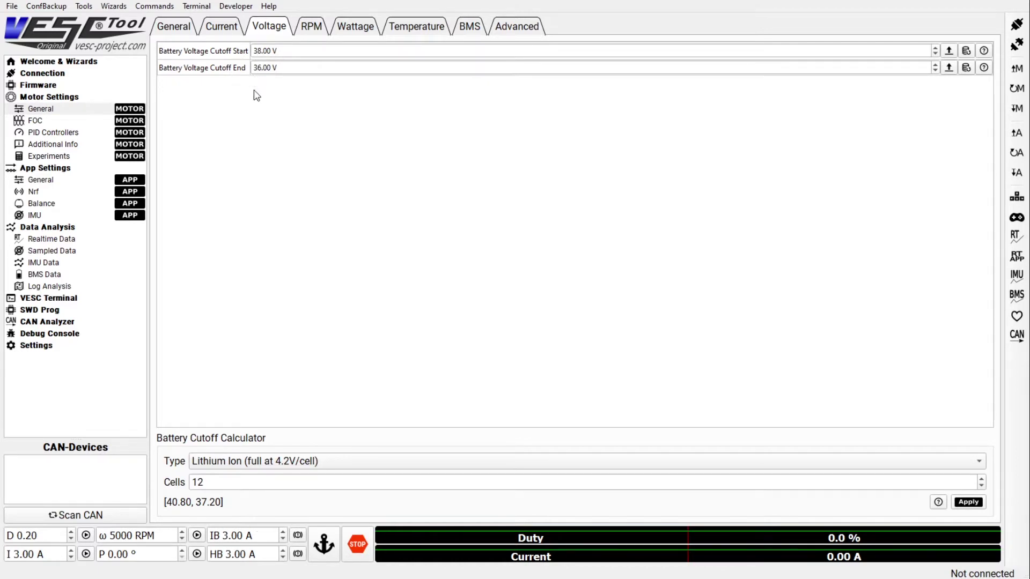
Show the RPM limits: Max ERPM 100000, reverse -100000, limit start 80 %.
click(316, 31)
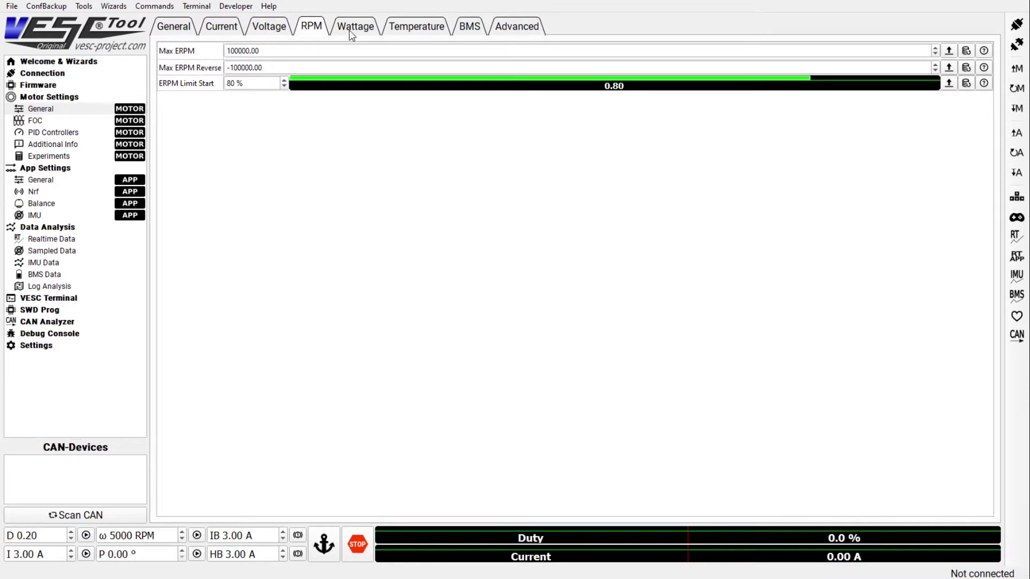
View the temperature cutoffs, then the Advanced tab's 8–57 V input voltage limits.
click(417, 28)
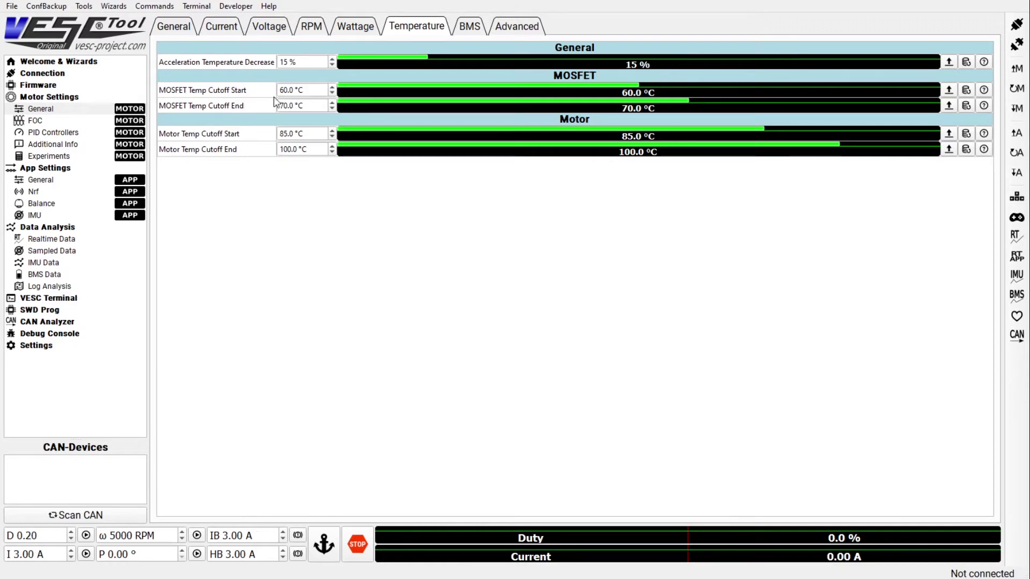
click(500, 29)
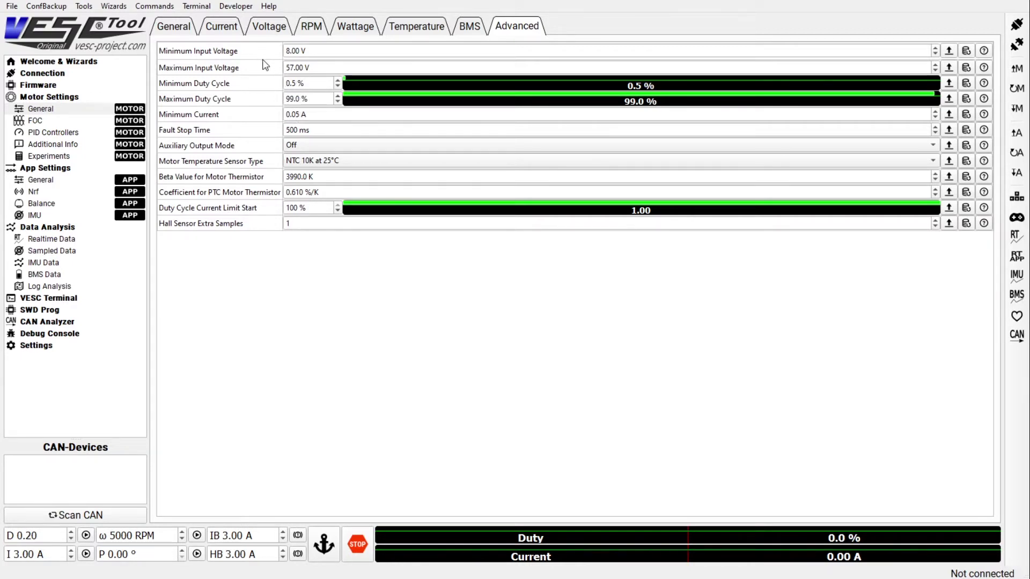
Check Minimum Input Voltage, NTC 10K sensor type and Beta Value, then show FOC General.
click(294, 51)
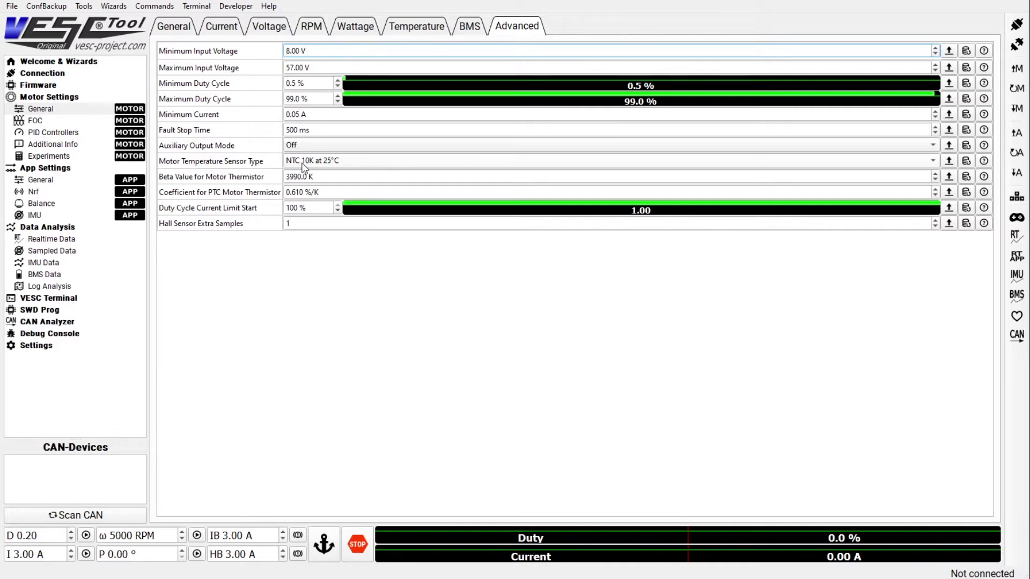
scroll(303, 166, up, 1)
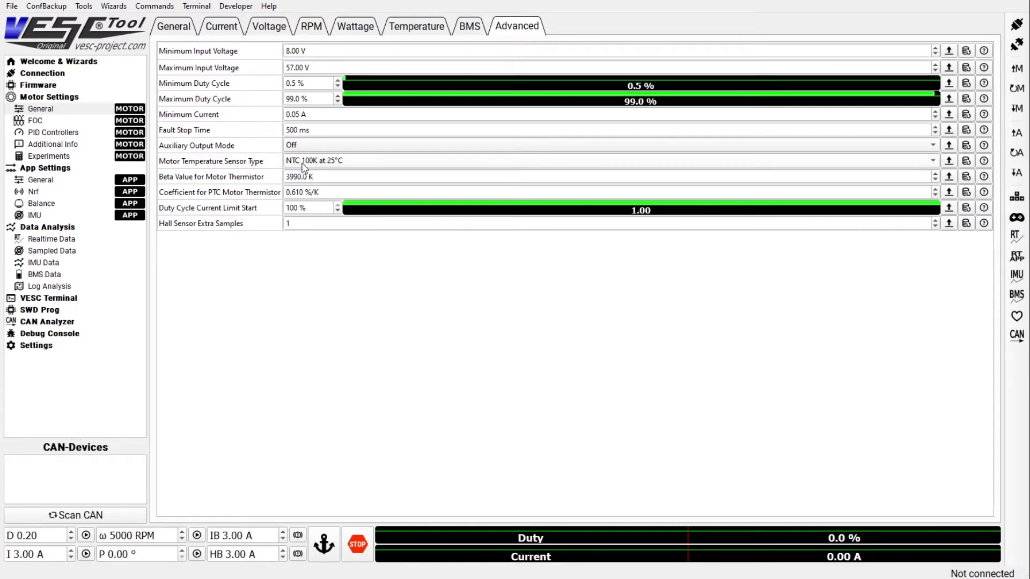
click(302, 164)
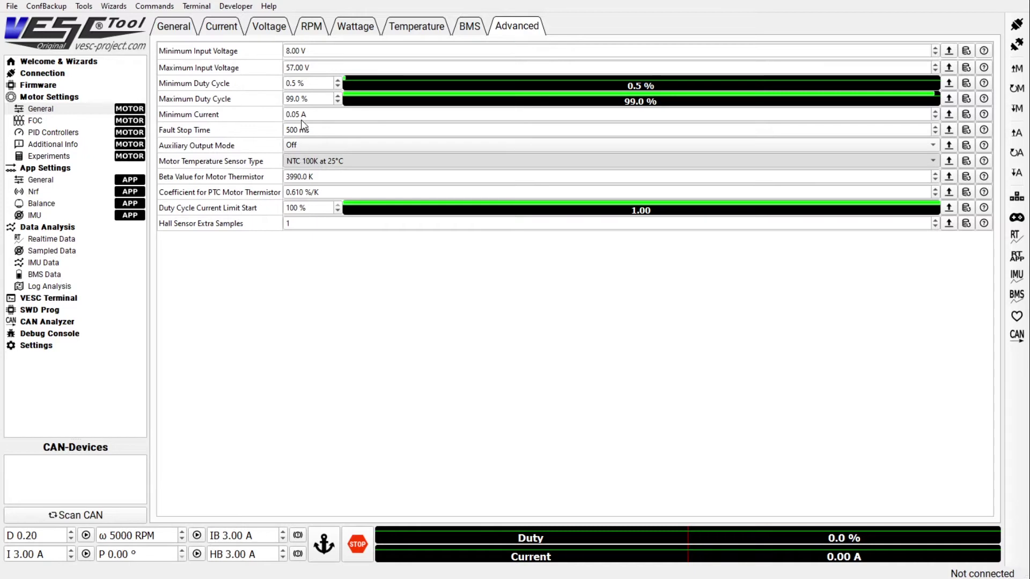
scroll(307, 163, up, 3)
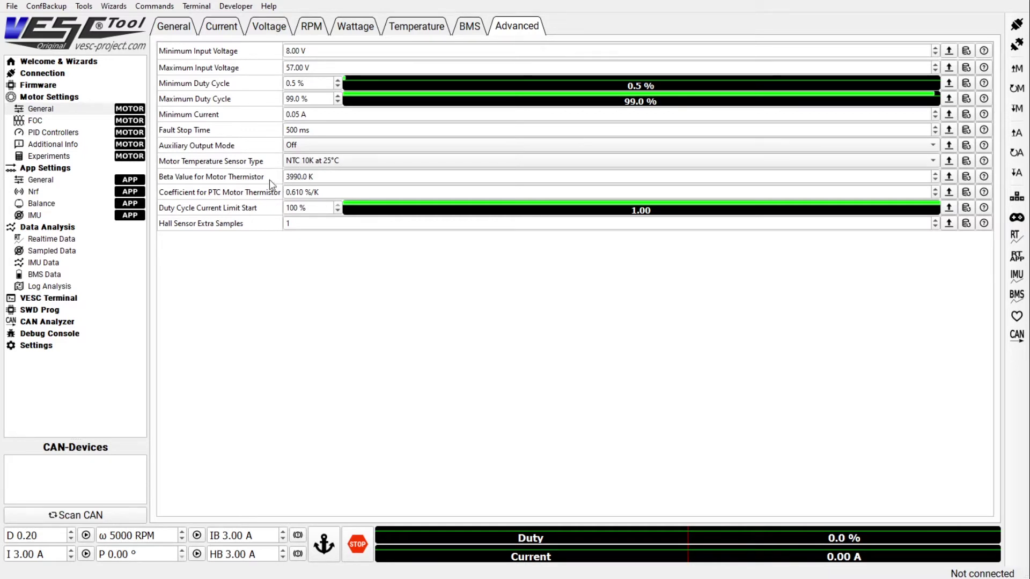
click(301, 178)
click(51, 122)
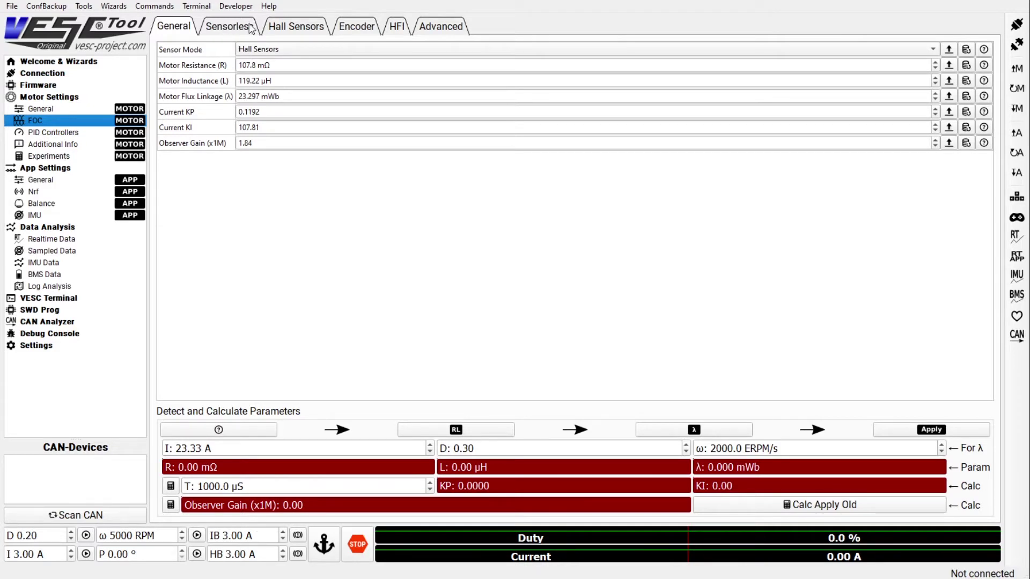
Inspect the hall table and FOC decoupling option, then view Additional Info (30 poles, 270 mm wheel).
click(286, 30)
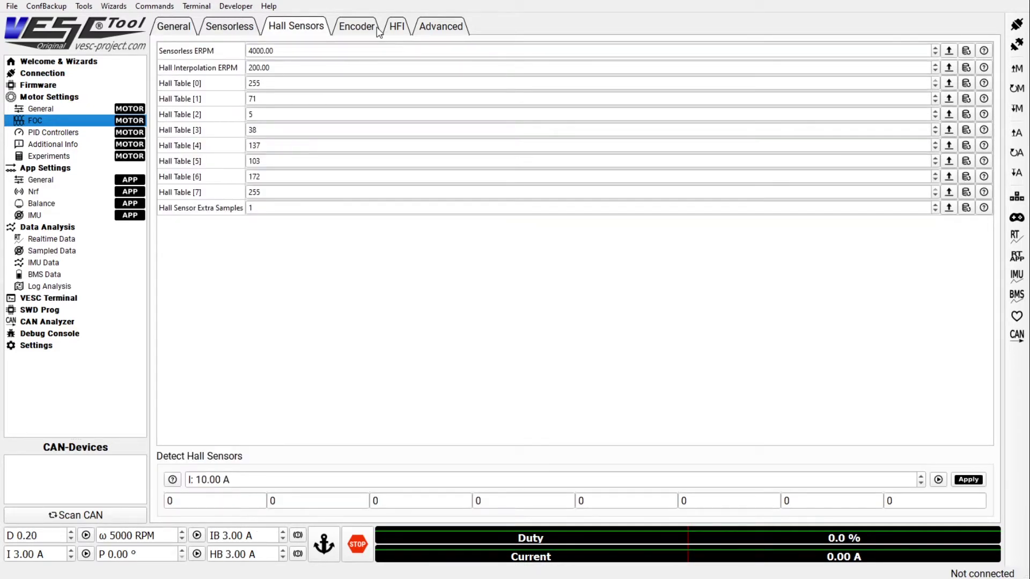
click(432, 27)
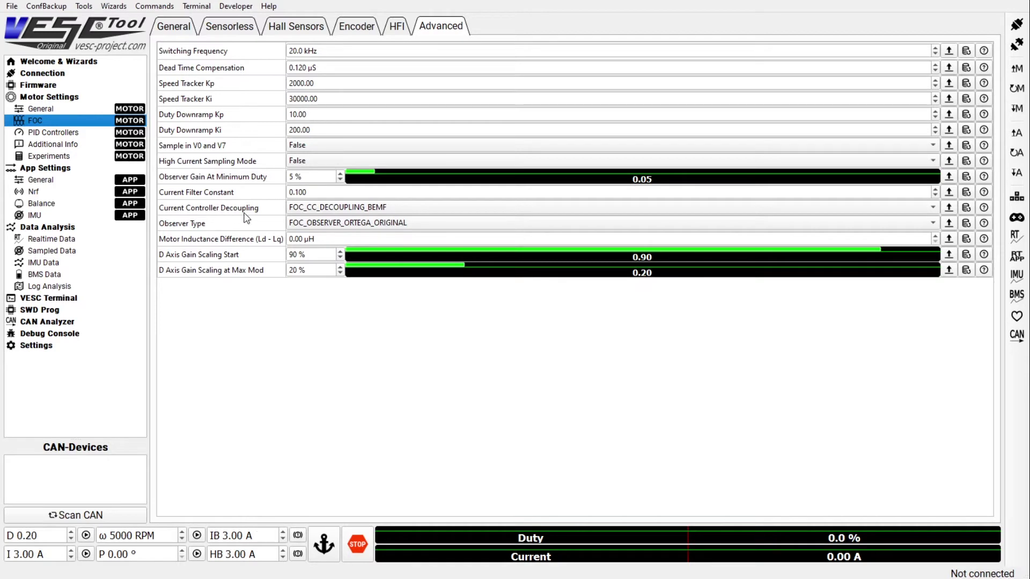
click(308, 211)
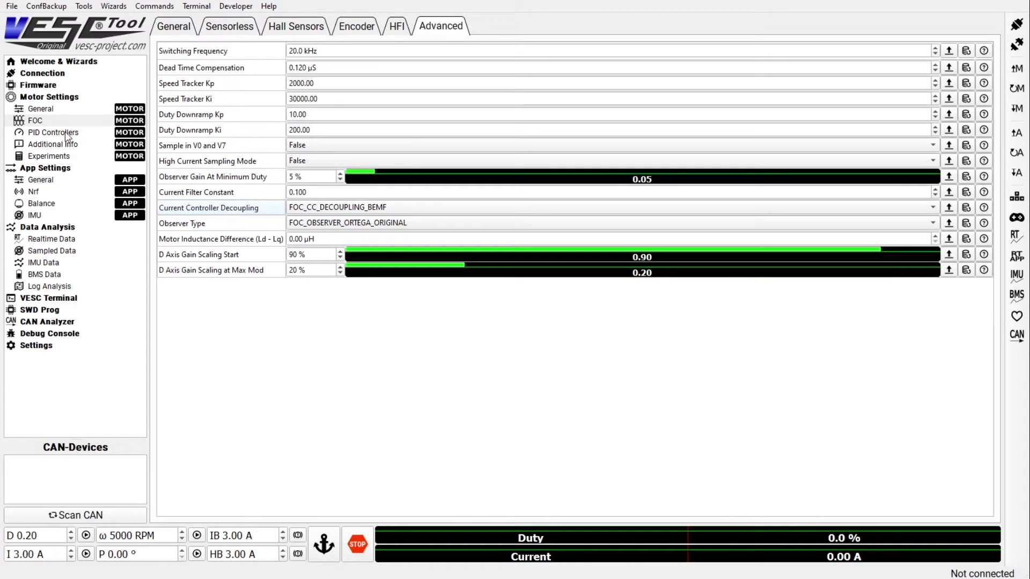
click(41, 146)
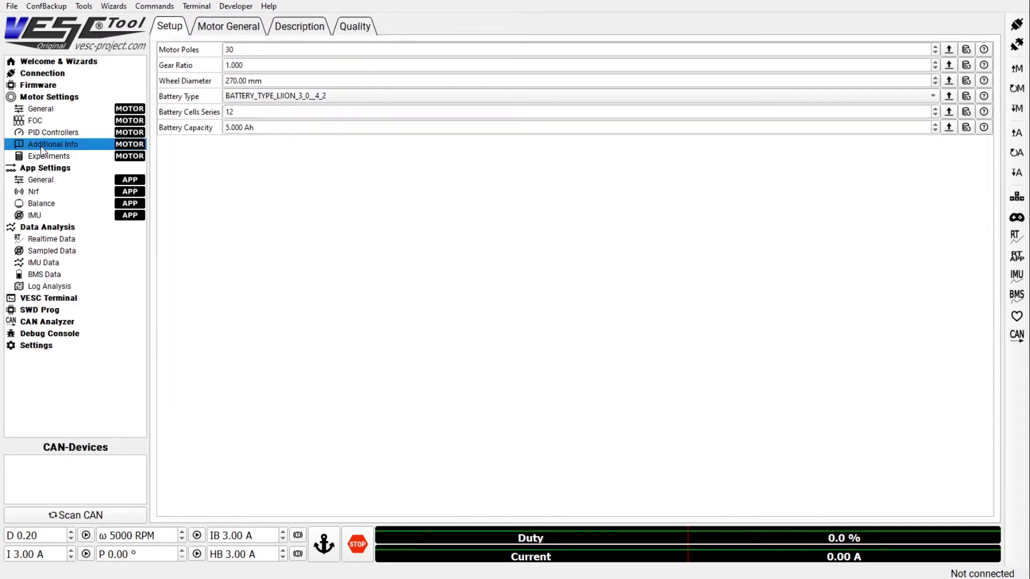
double_click(241, 50)
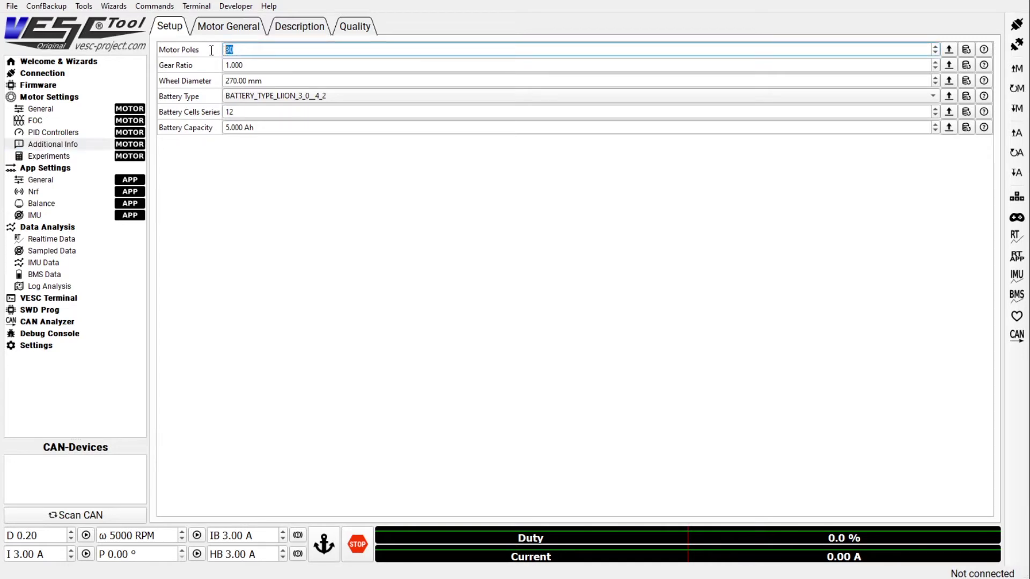
click(240, 49)
drag(235, 82, 226, 81)
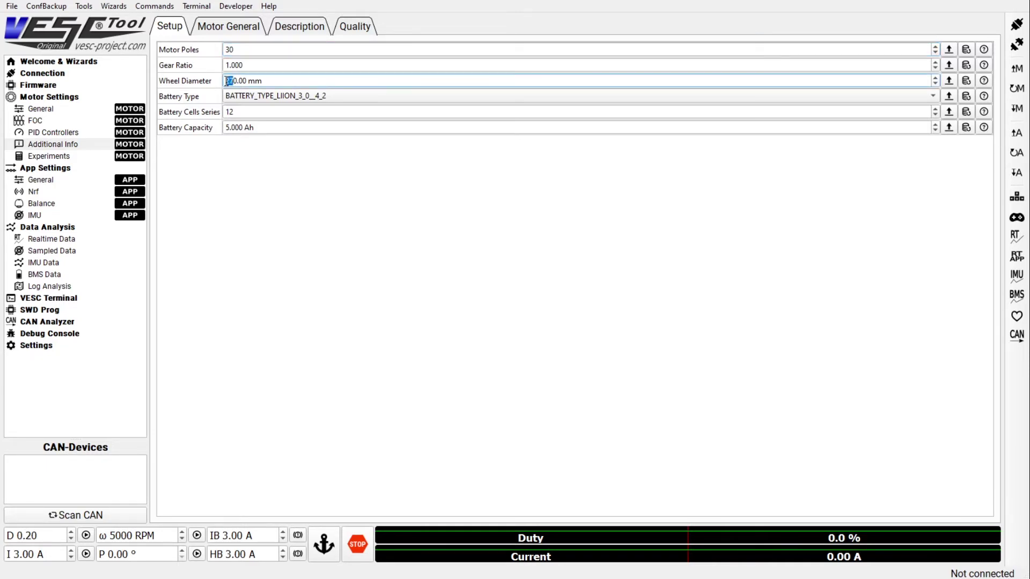
click(235, 81)
click(47, 184)
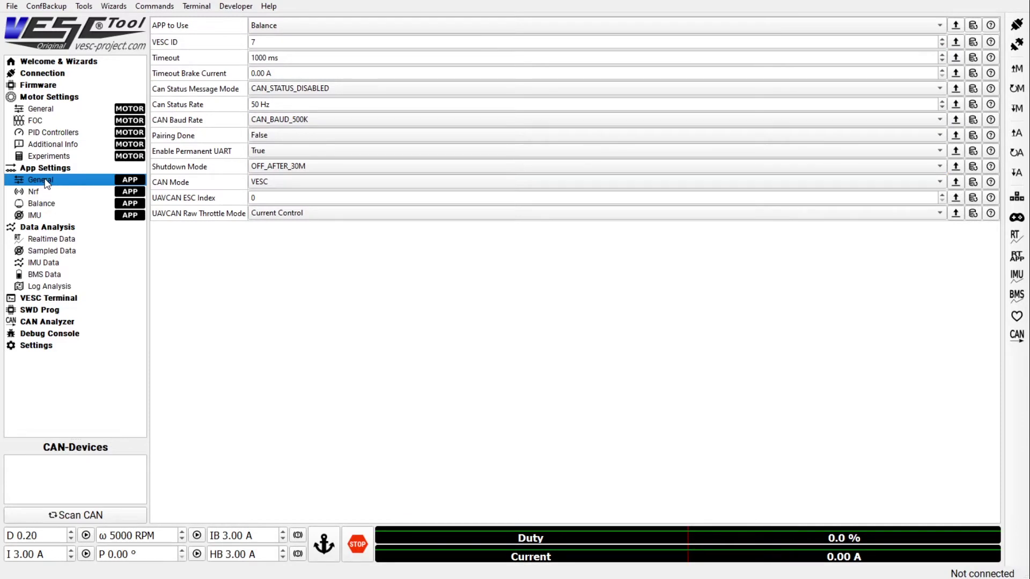
Confirm APP to Use is Balance, then show the Tune tab (P 6, I 0.005, D 800).
click(277, 31)
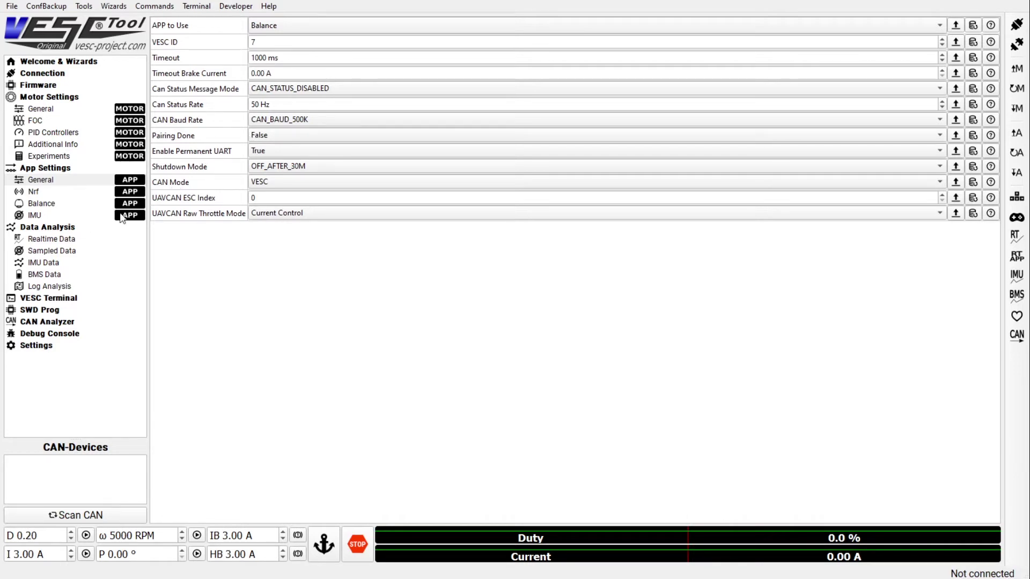
click(43, 203)
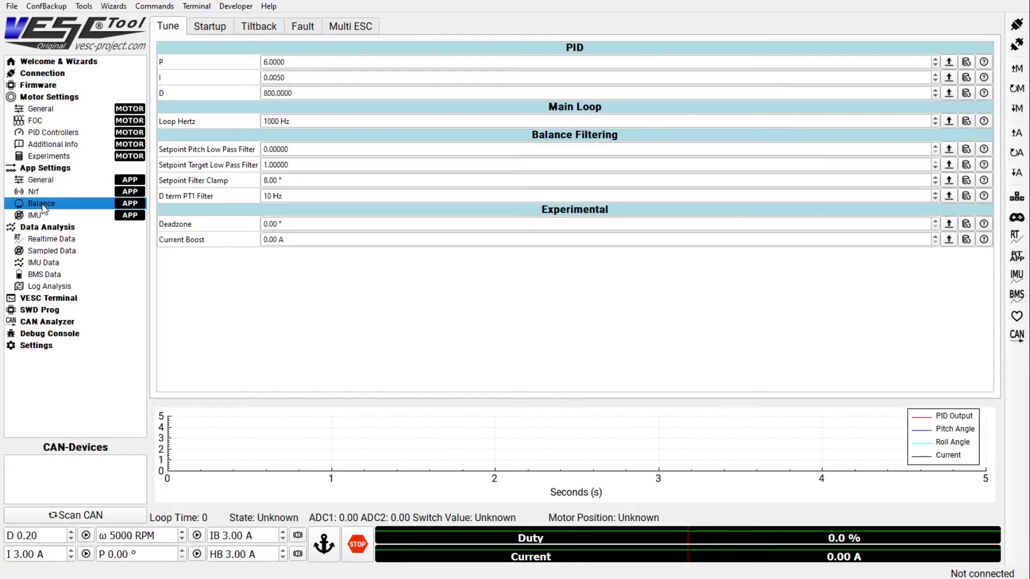
click(315, 63)
drag(315, 65, 258, 59)
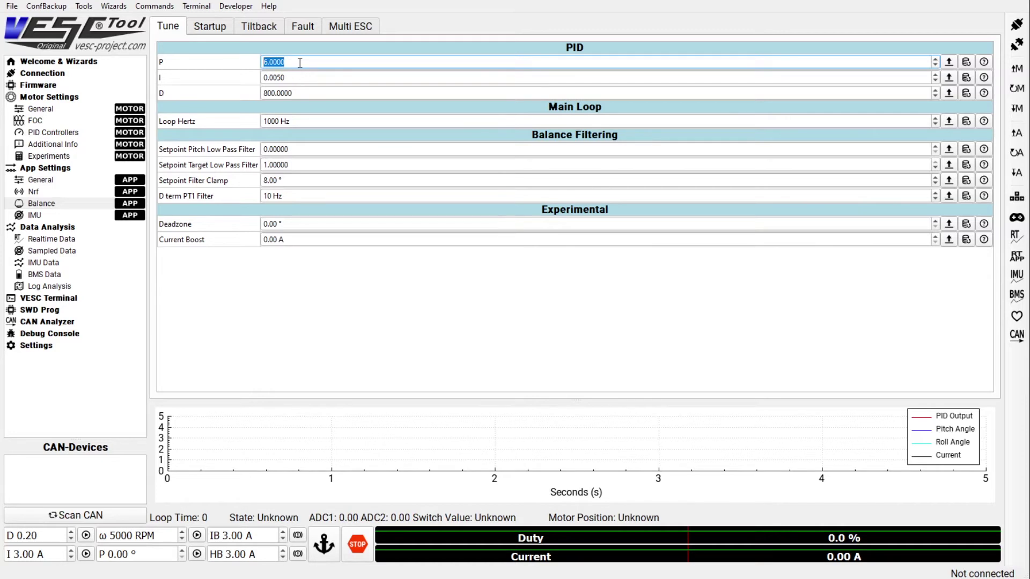
text(3)
key(Tab)
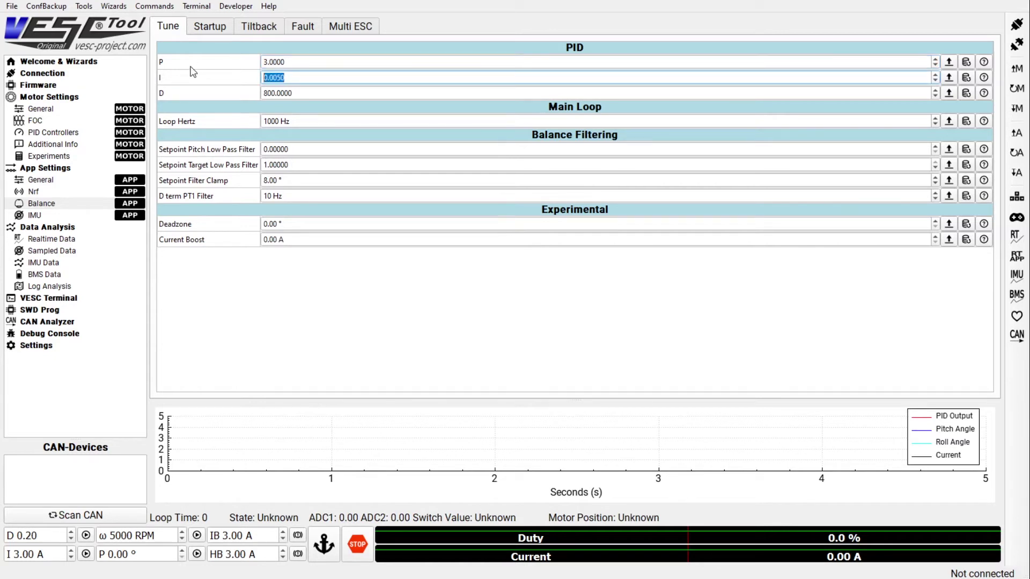
text(0)
drag(312, 90, 247, 91)
click(309, 97)
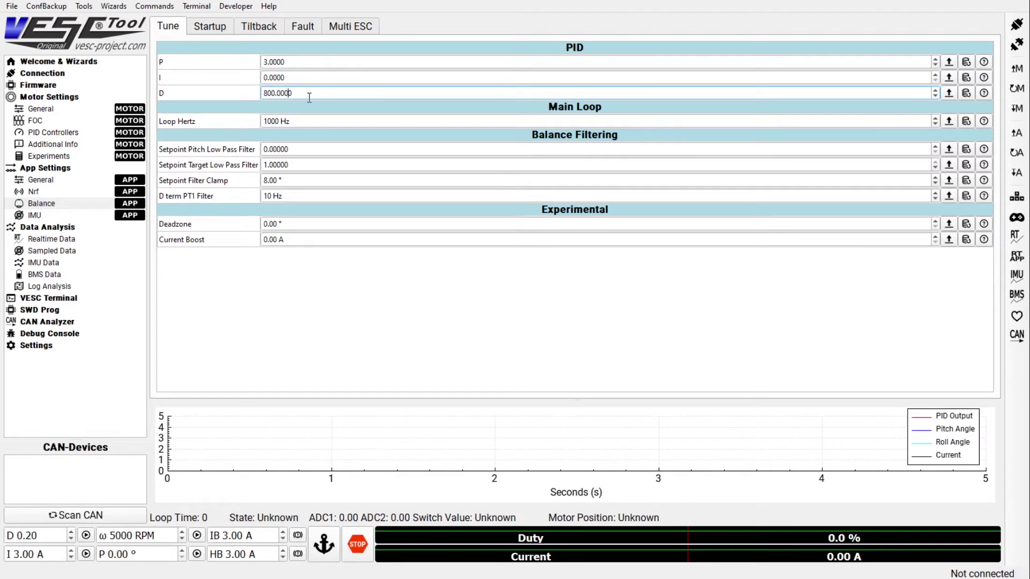
drag(300, 62, 259, 64)
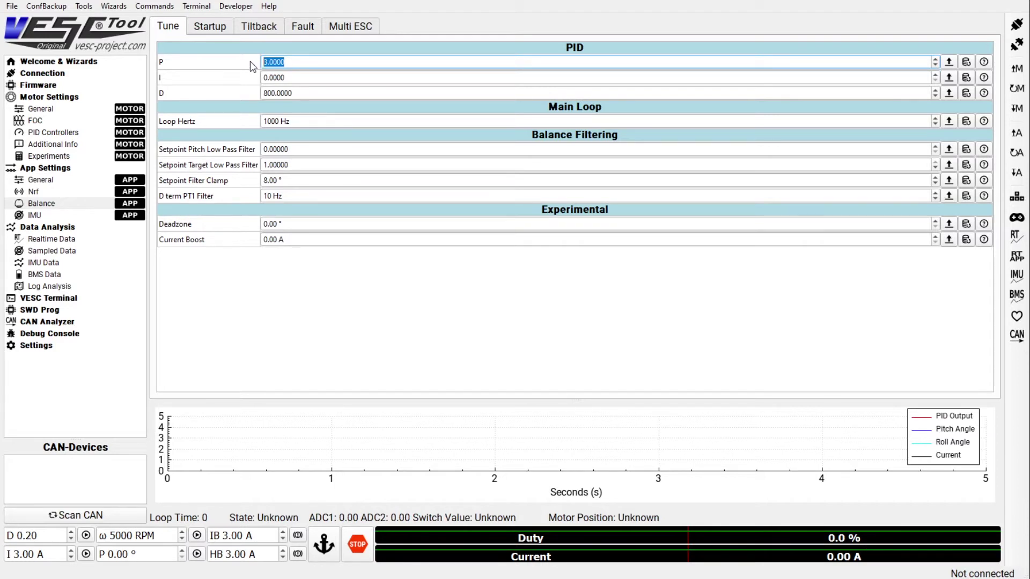
click(253, 65)
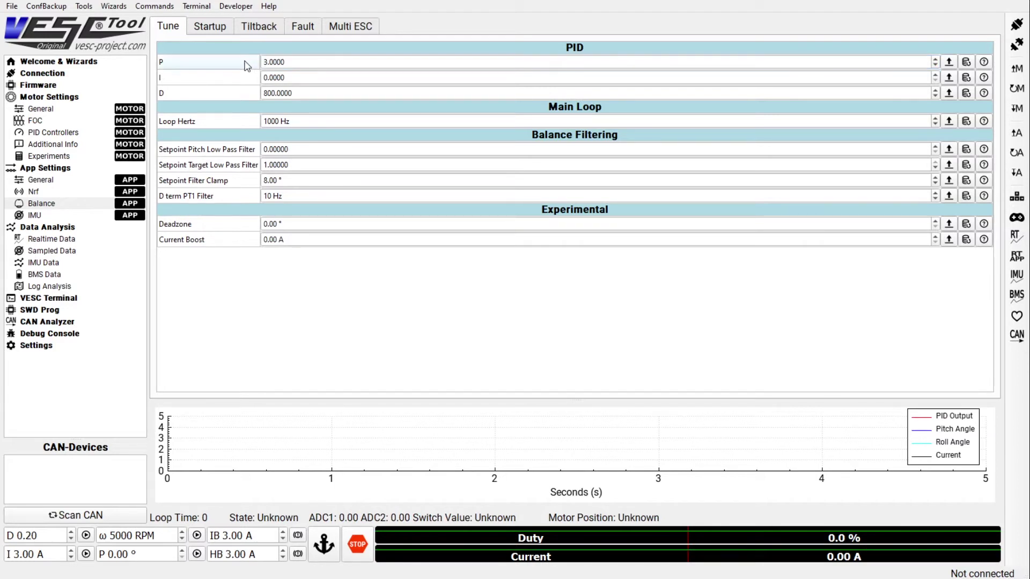
click(282, 62)
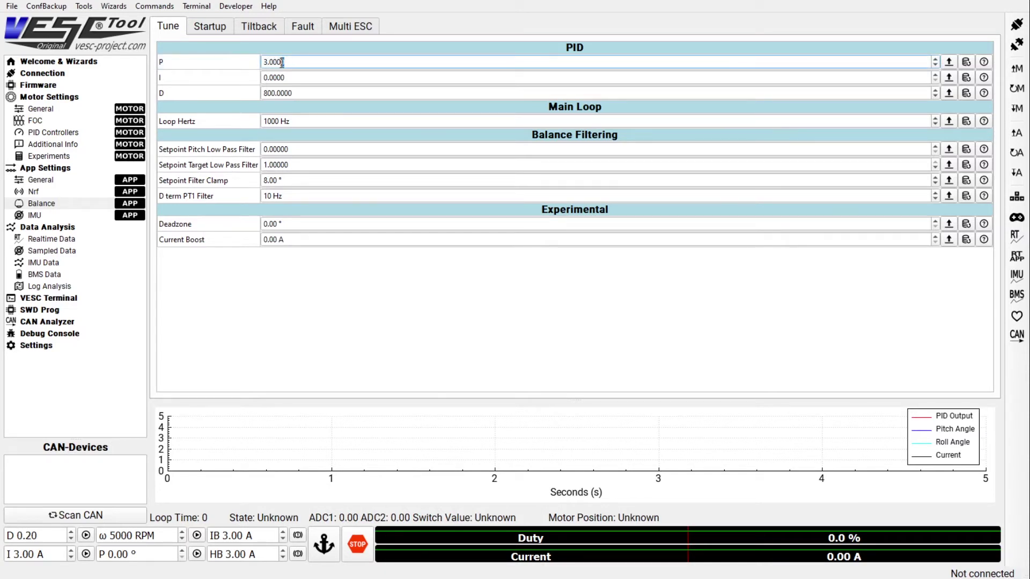
drag(282, 63, 272, 64)
click(264, 63)
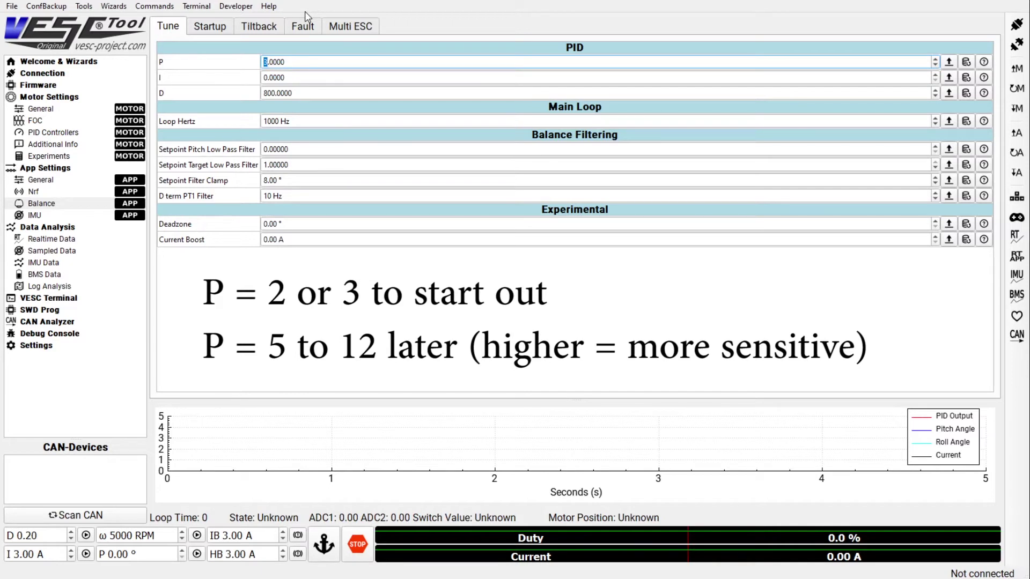
click(292, 76)
key(Tab)
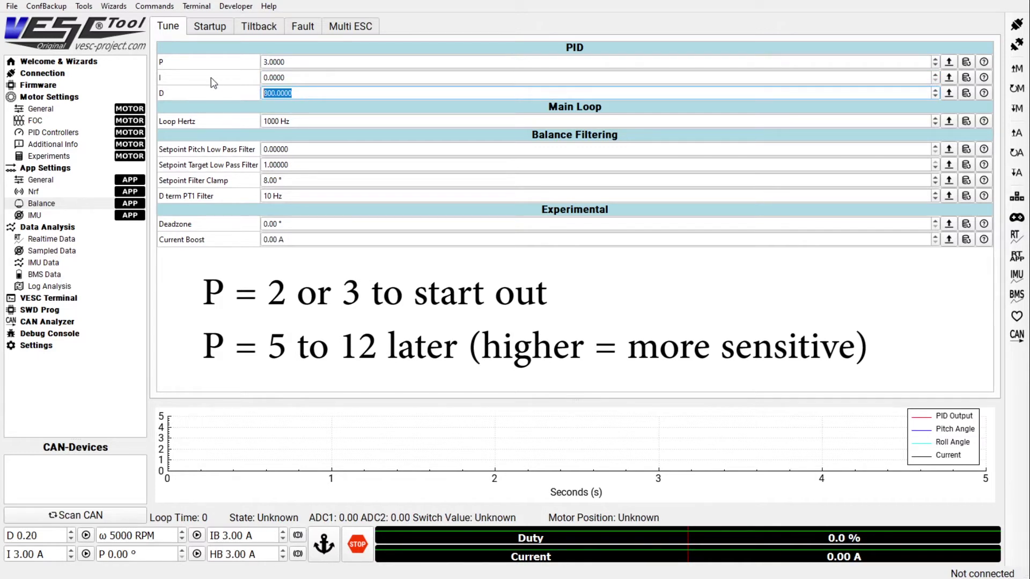
click(276, 92)
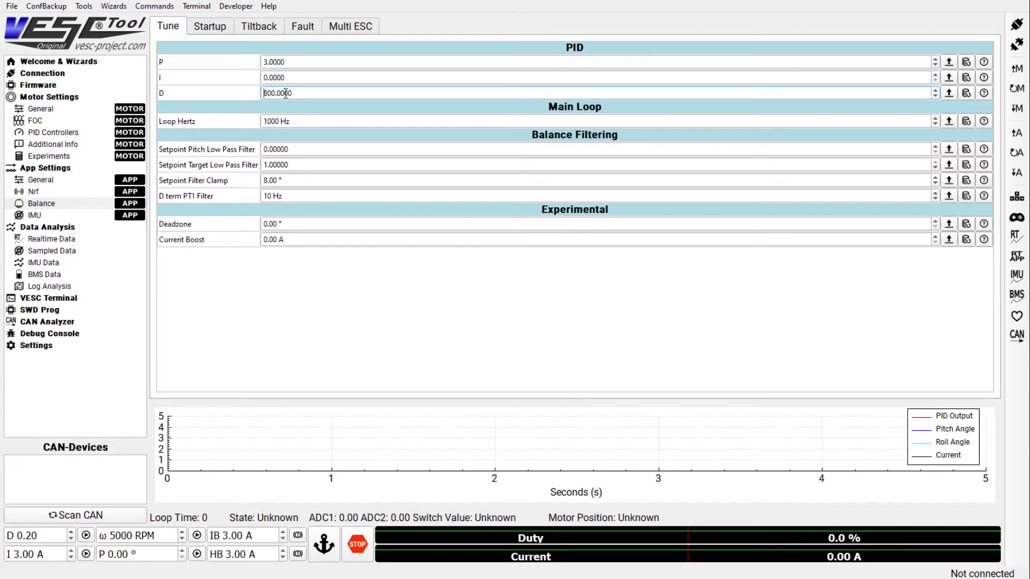
key(shift+Right)
click(266, 93)
drag(265, 77, 311, 76)
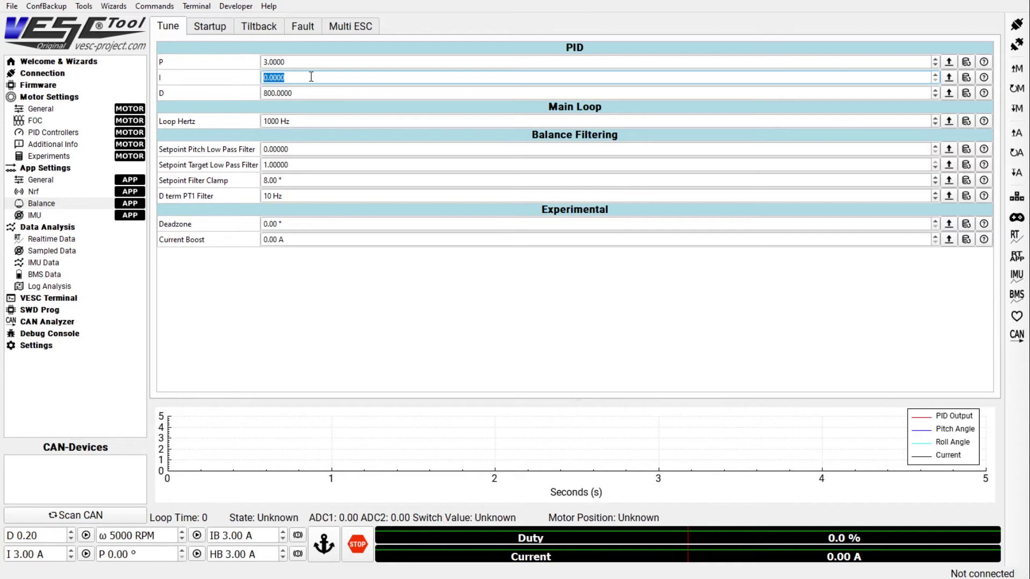
Retype the Tune tab's I gain as 0.0025, keeping P 3.0 and D 800.
click(311, 77)
key(shift+Left)
key(shift+Left)
key(shift+Left)
text(1)
key(BackSpace)
key(BackSpace)
text(1)
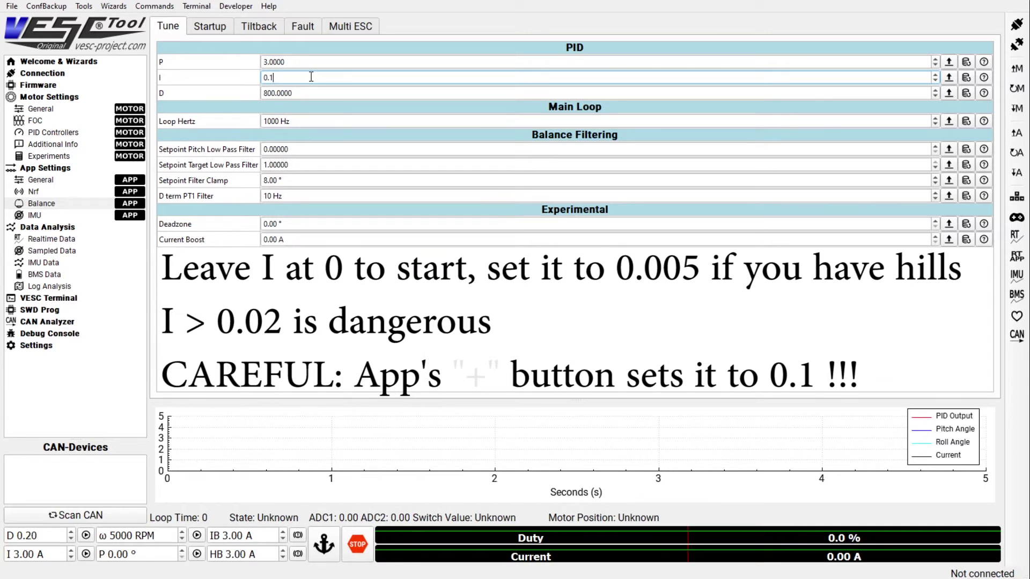
key(BackSpace)
text(01)
key(BackSpace)
text(05)
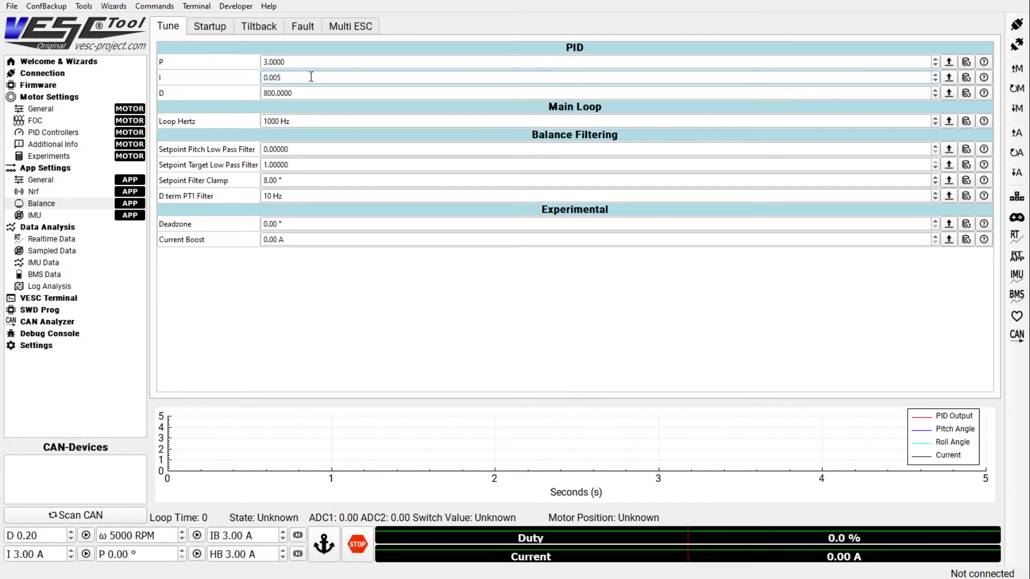
key(BackSpace)
text(25)
drag(303, 121, 224, 114)
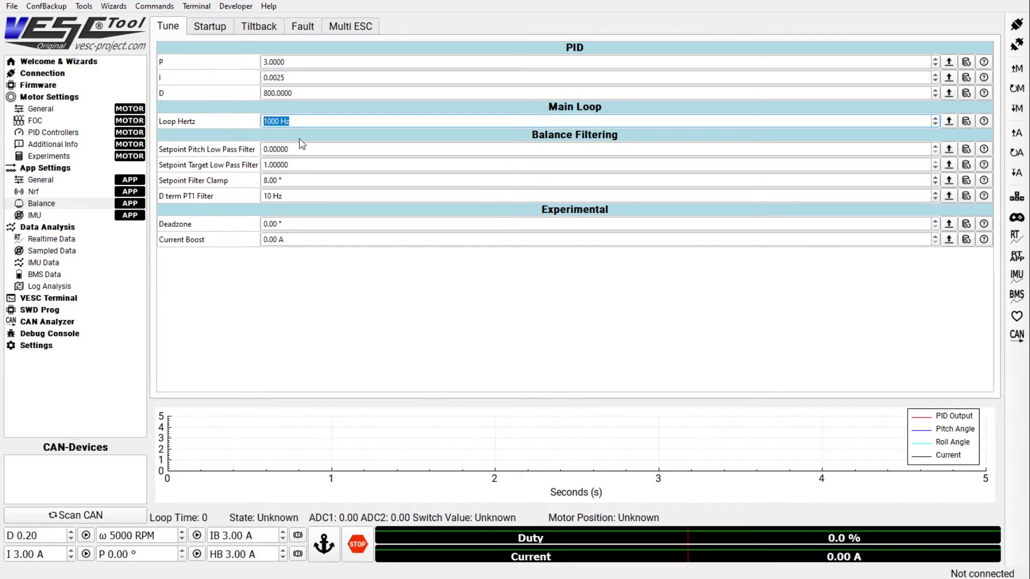
click(301, 120)
key(Home)
key(shift+Right)
key(Left)
click(274, 149)
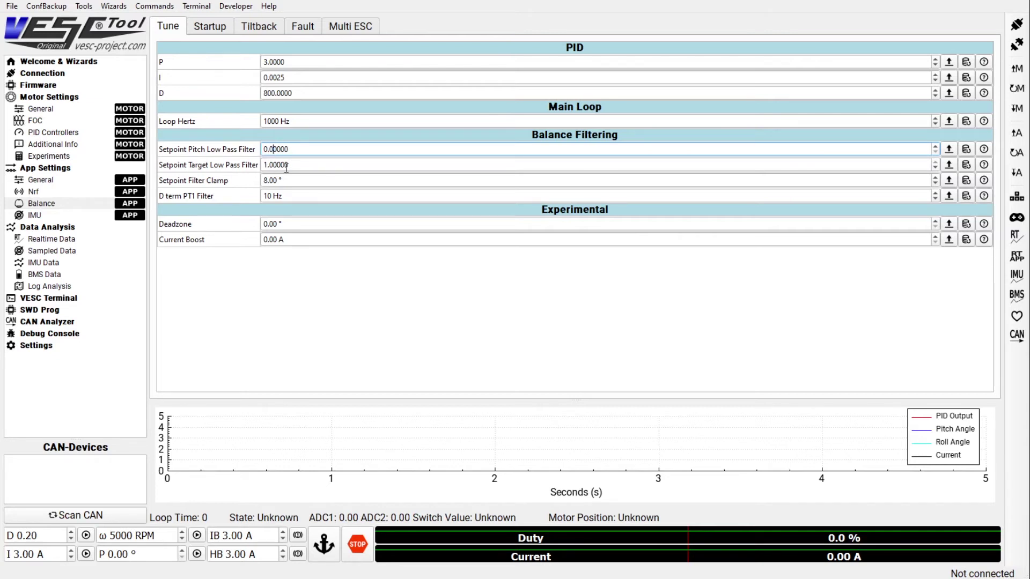
drag(265, 181, 272, 181)
click(272, 181)
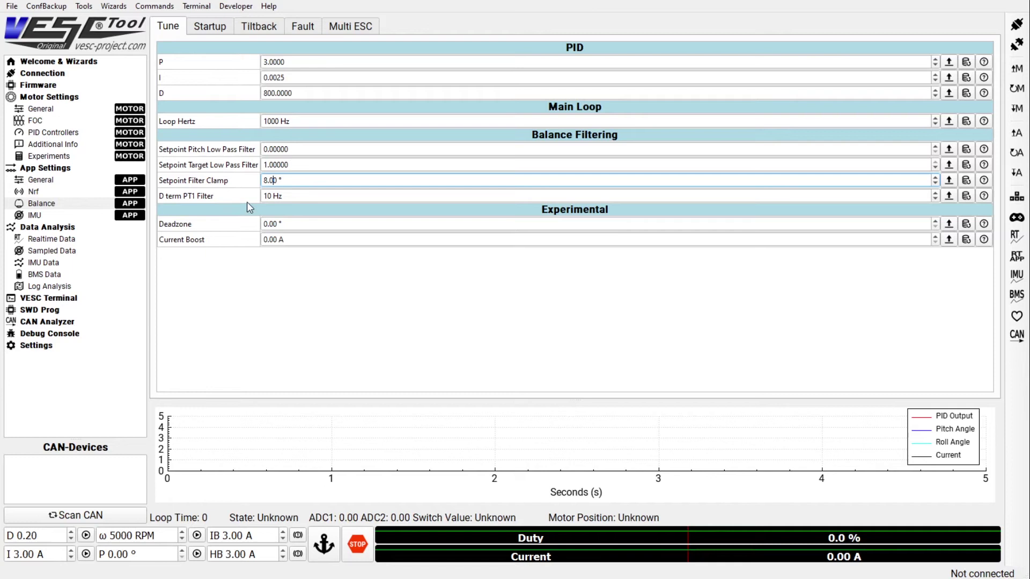
click(302, 195)
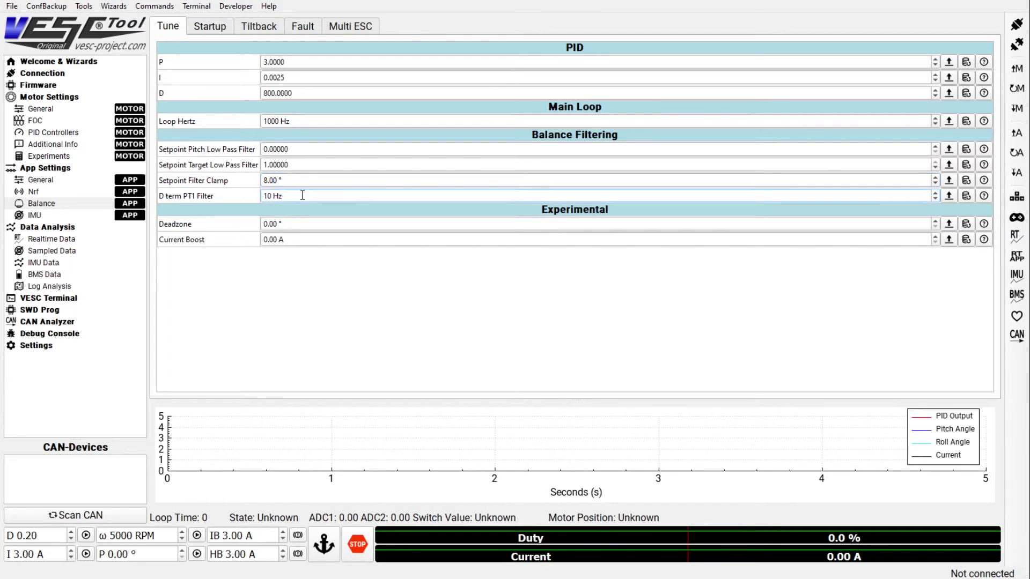
click(293, 224)
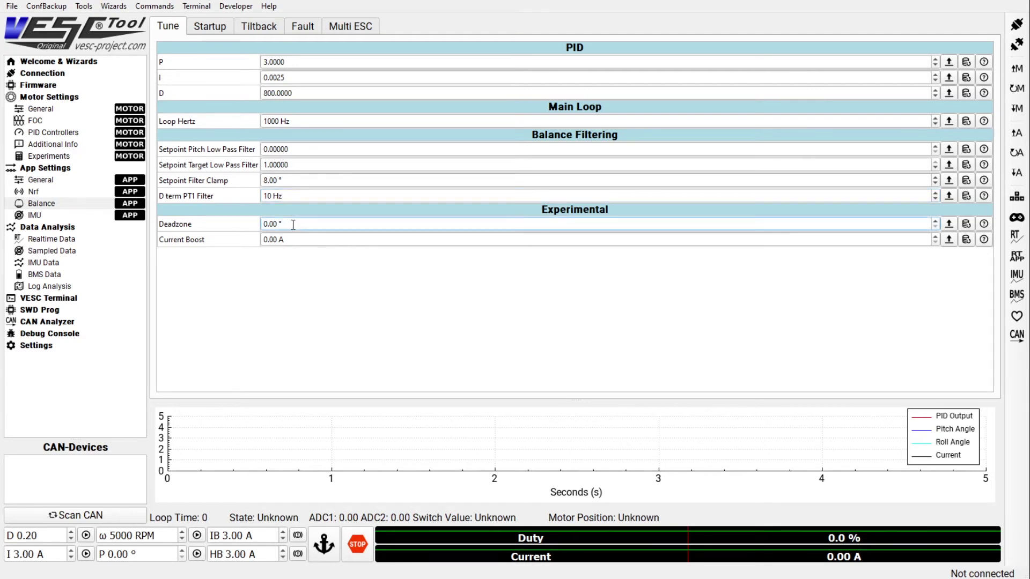
key(Right)
key(Right)
On the Startup tab, inspect the pitch angle tolerance and Startup Centering Speed values.
click(220, 32)
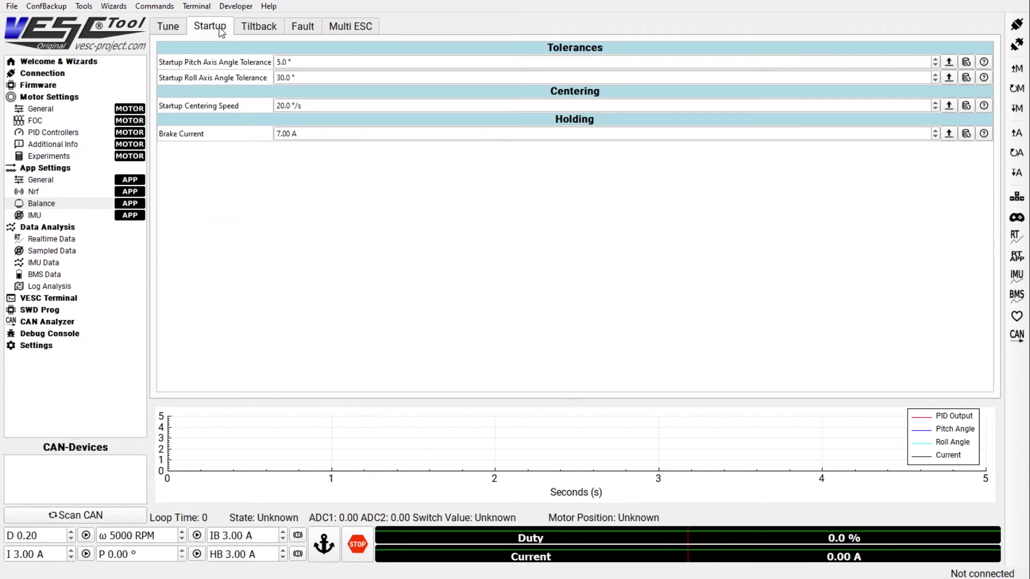
click(293, 64)
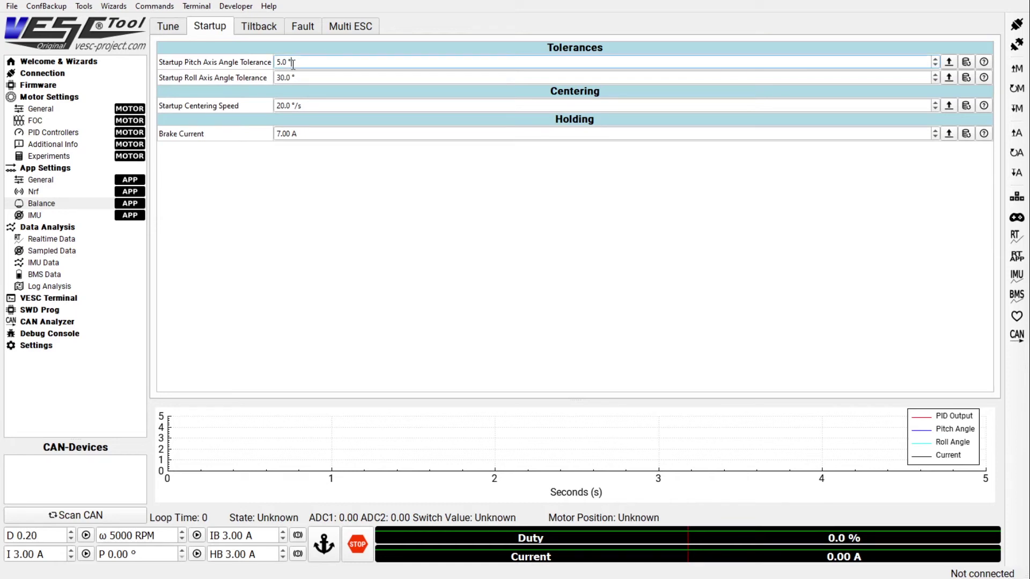
drag(293, 64, 270, 65)
drag(305, 105, 277, 103)
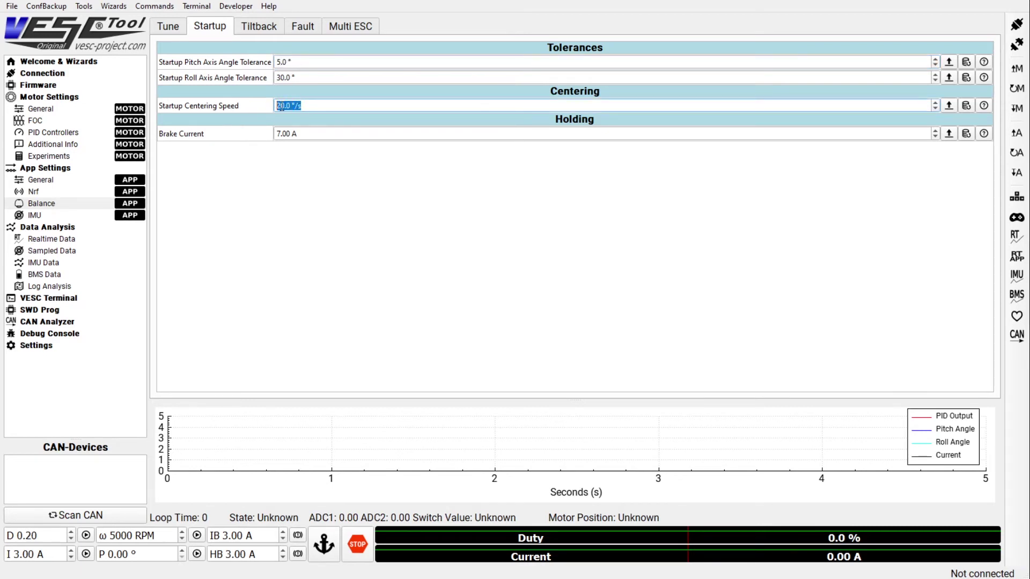
click(307, 106)
Re-enter roll axis tolerance 30.0°, leave Brake Current 7.00 A, and show Tiltback settings.
drag(298, 79, 255, 85)
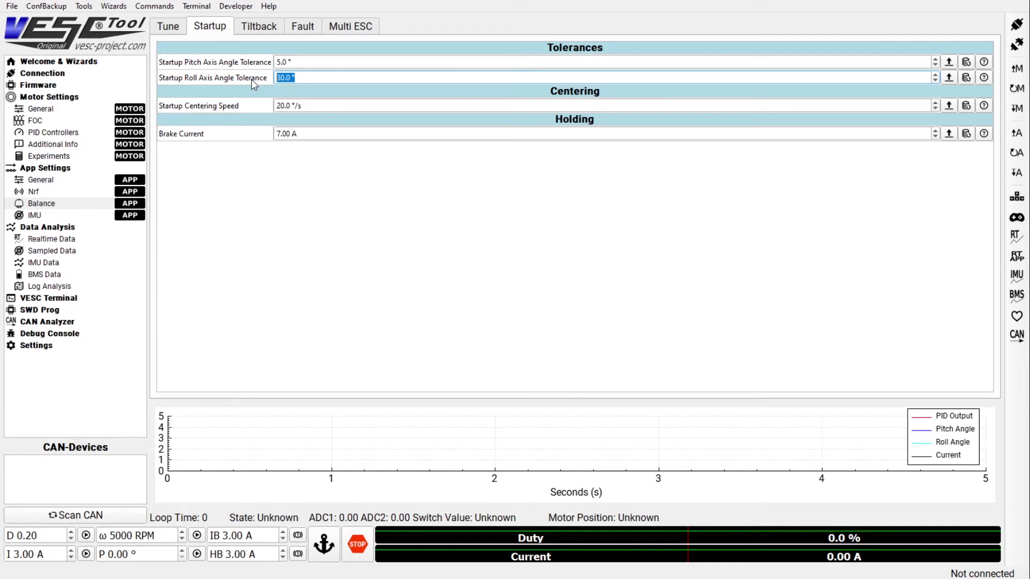
key(Home)
key(Delete)
key(Delete)
text(5)
text(30)
click(287, 134)
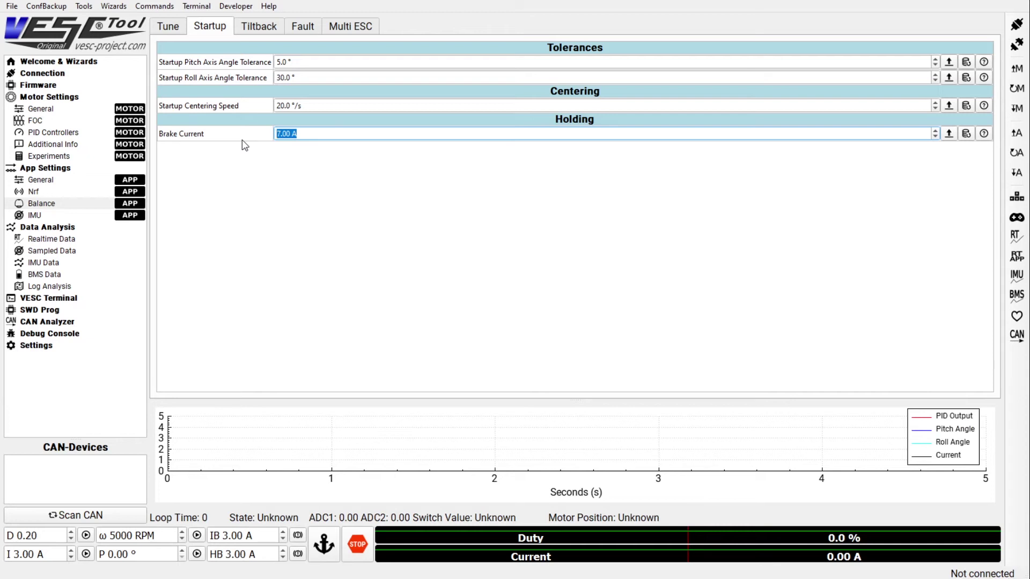
key(Home)
key(ctrl+Tab)
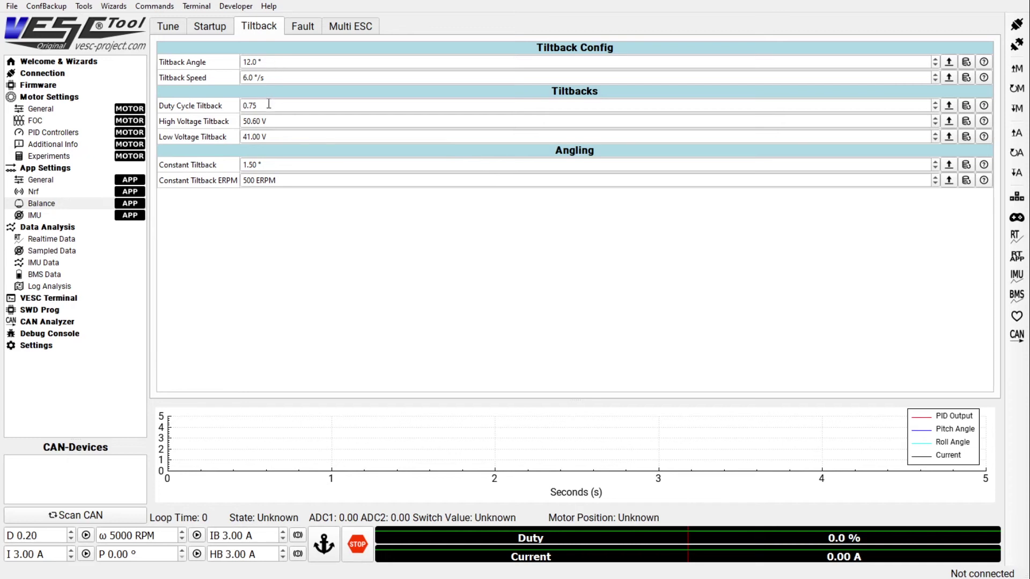
Review the Duty Cycle, High Voltage and Low Voltage Tiltback values.
drag(268, 105, 223, 106)
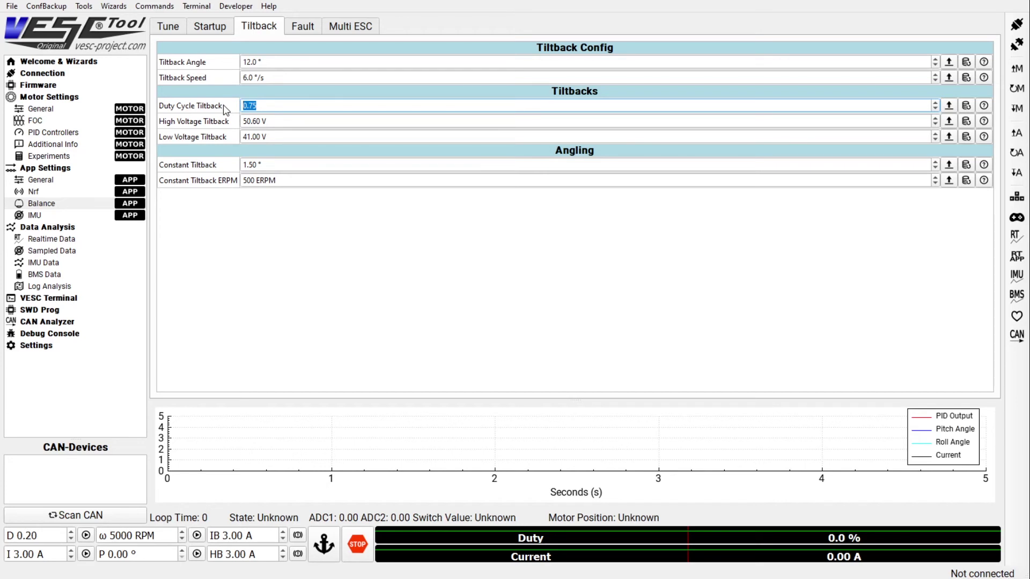
drag(279, 122, 221, 123)
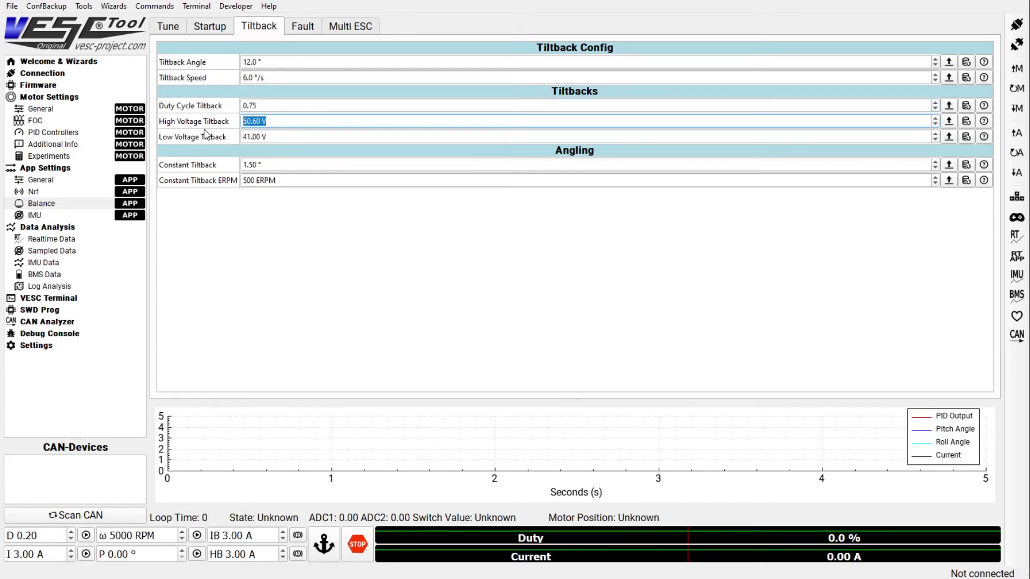
drag(288, 134, 228, 136)
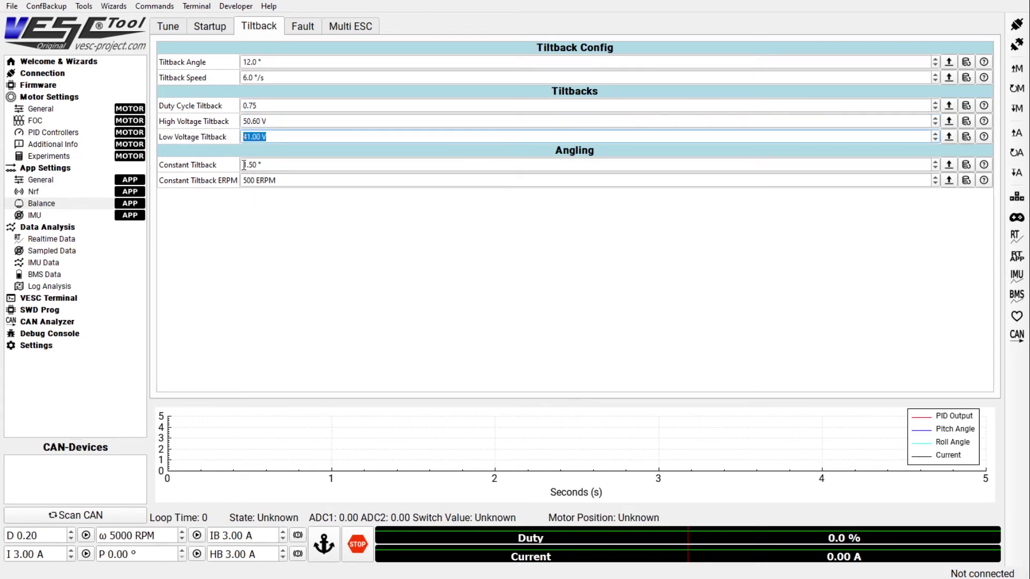
Replace the Constant Tiltback angle of 1.50 ° with 0.
drag(259, 165, 253, 165)
key(BackSpace)
key(BackSpace)
key(BackSpace)
key(BackSpace)
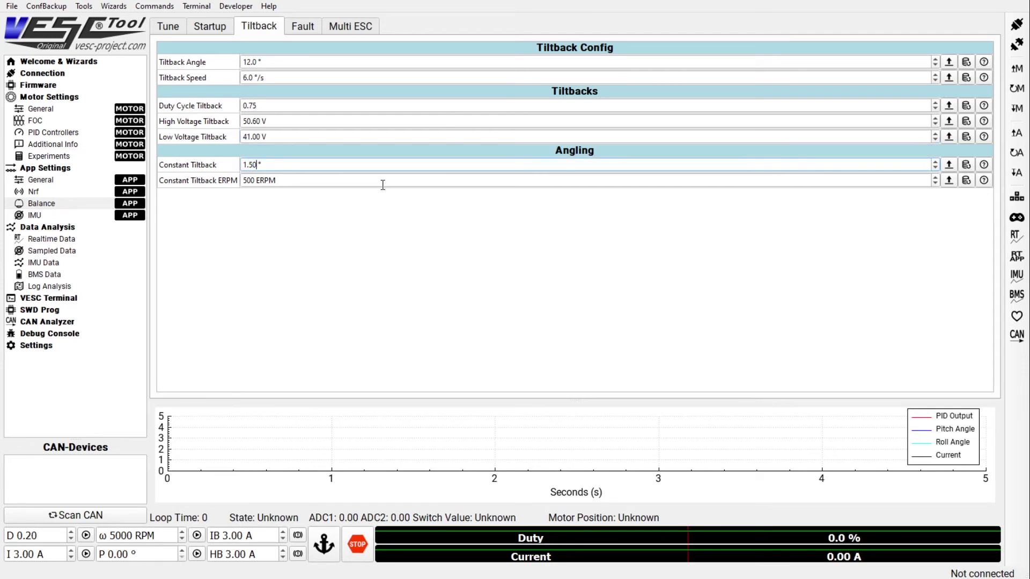
text(0)
Commit Constant Tiltback at 0.00 ° and begin editing the Duty Cycle Tiltback value.
click(274, 107)
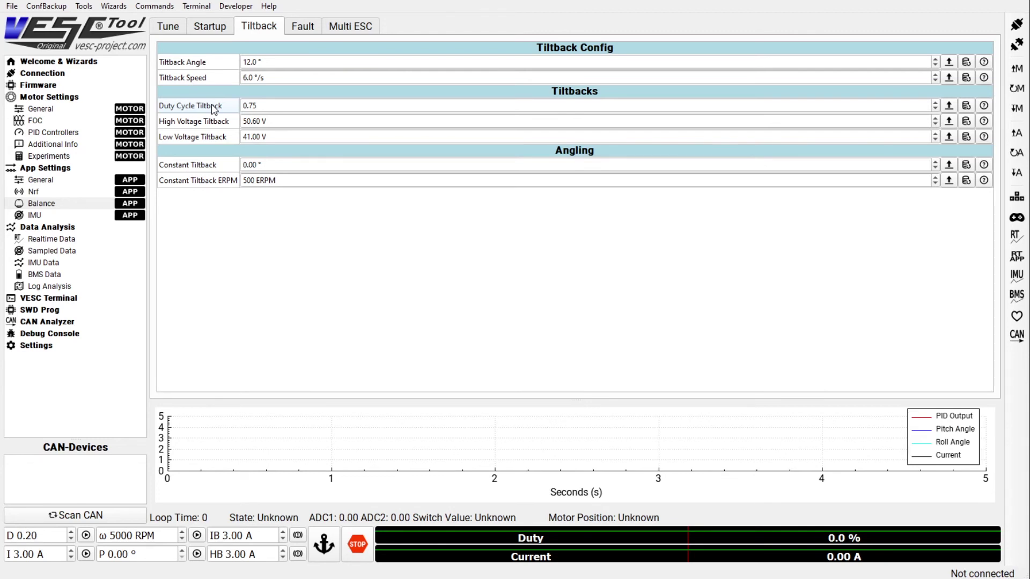
click(251, 106)
text(8)
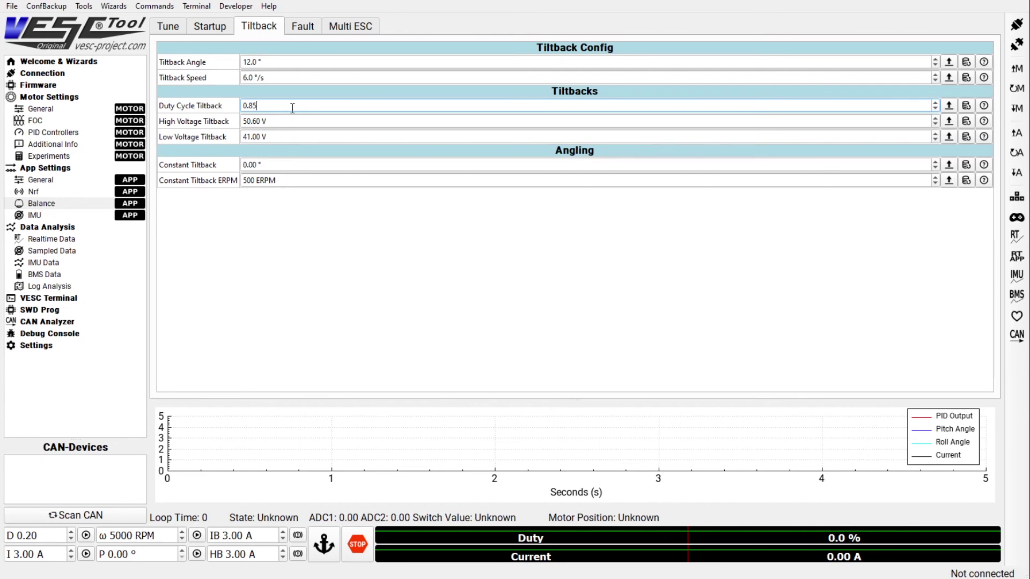
key(shift+Left)
key(shift+Left)
text(75)
key(Left)
key(shift+Left)
text(8)
key(BackSpace)
text(7)
Review the Fault tab's Half Switch Fault Delay (100 ms) and Full Switch Fault Delay (800 ms).
click(303, 27)
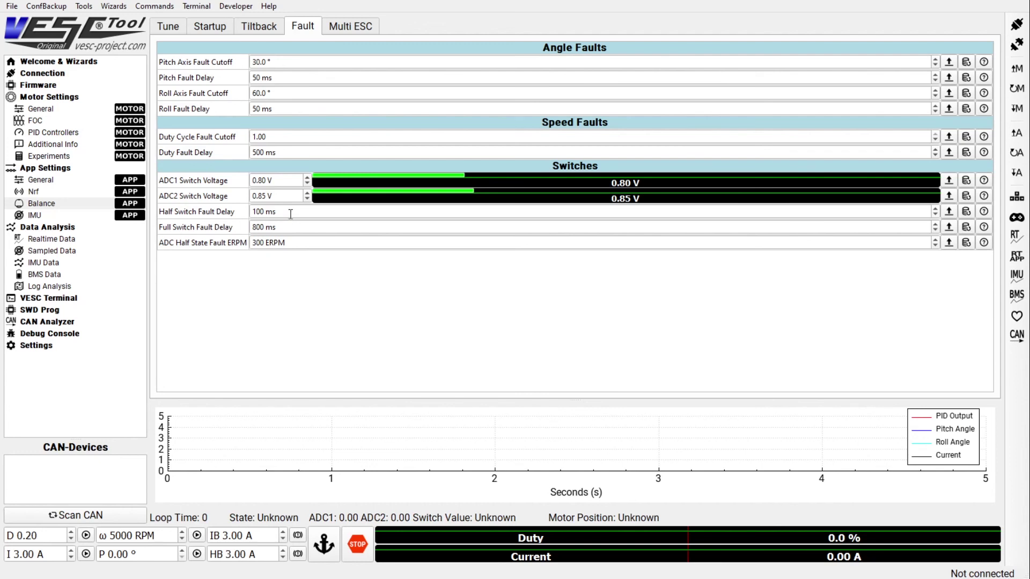
drag(290, 214, 239, 215)
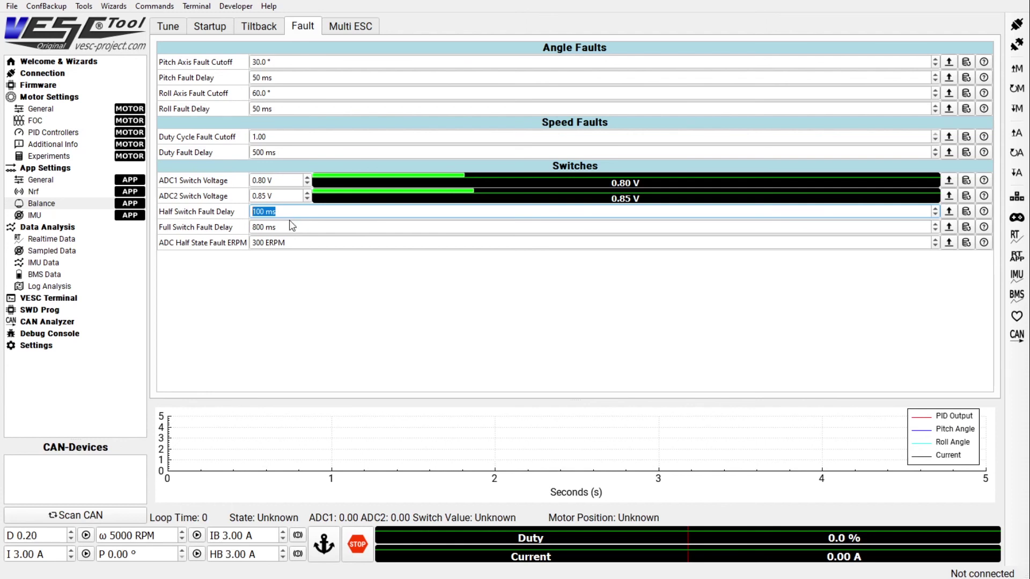
drag(287, 225, 231, 230)
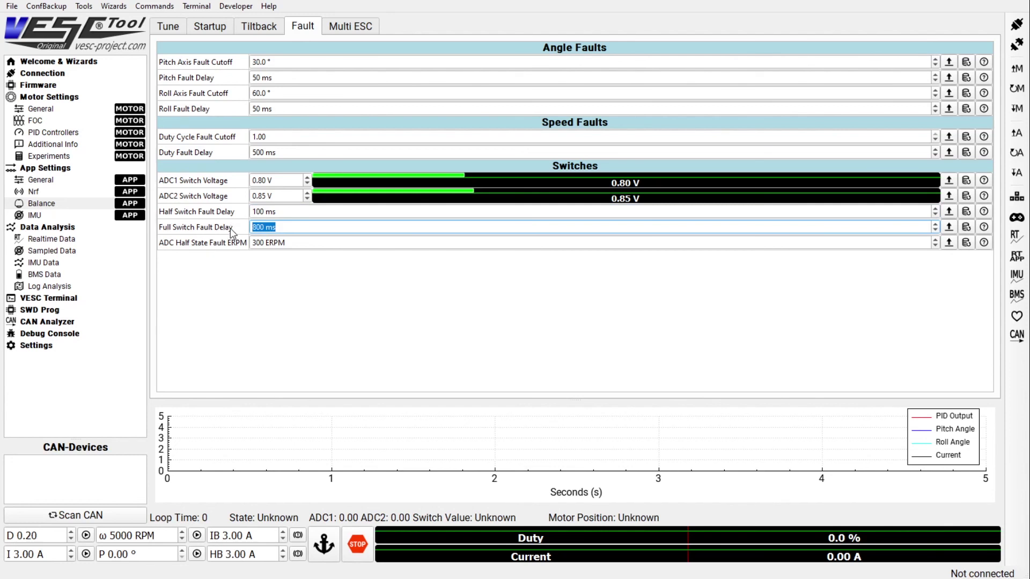
click(287, 227)
Check the IMU Mahony KP 0.300 and KI 0.000, then return to the Balance app.
click(61, 215)
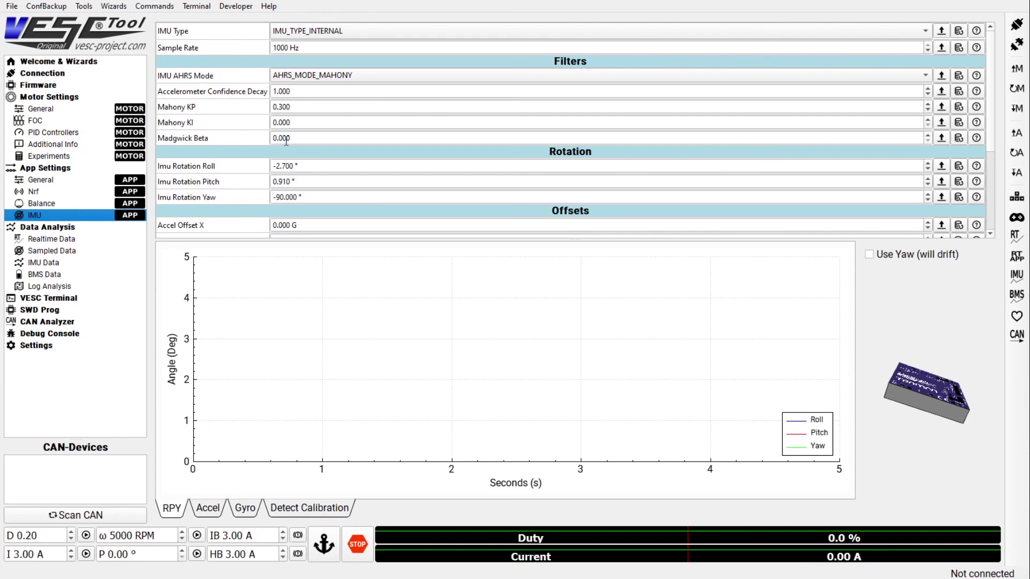
click(49, 204)
Show the Tune tab with PID values P 3.0000, I 0.0025, D 800.0000.
click(168, 26)
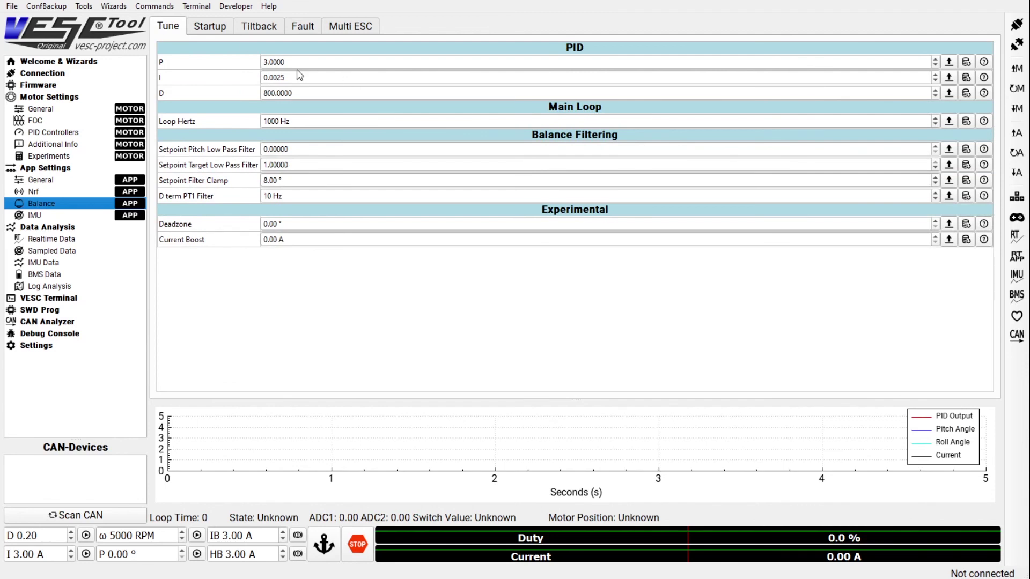